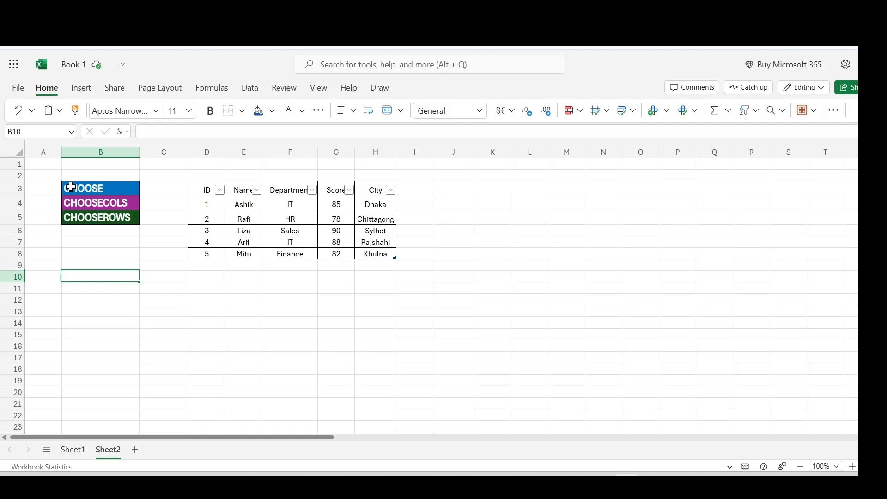
# Examine the employee table in D3:H8, including its Name and City columns and individual rows, along with the listed CHOOSE functions.
pyautogui.click(113, 241)
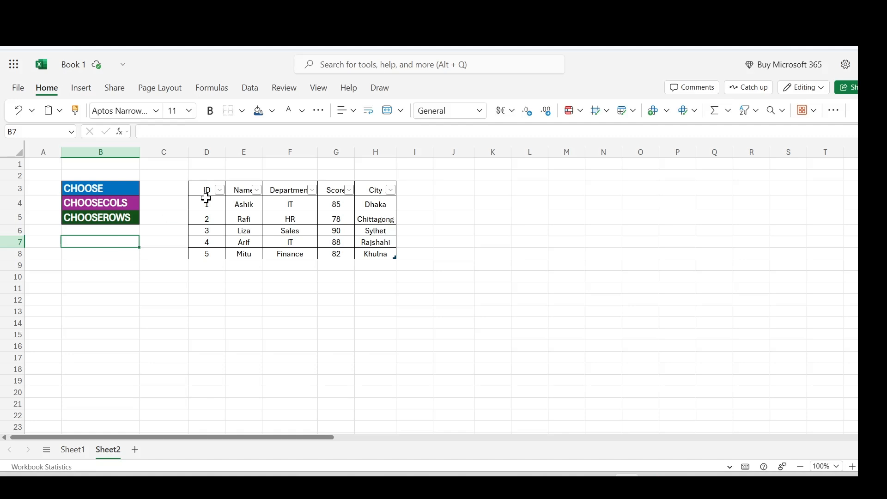
pyautogui.moveTo(207, 190); pyautogui.dragTo(366, 245)
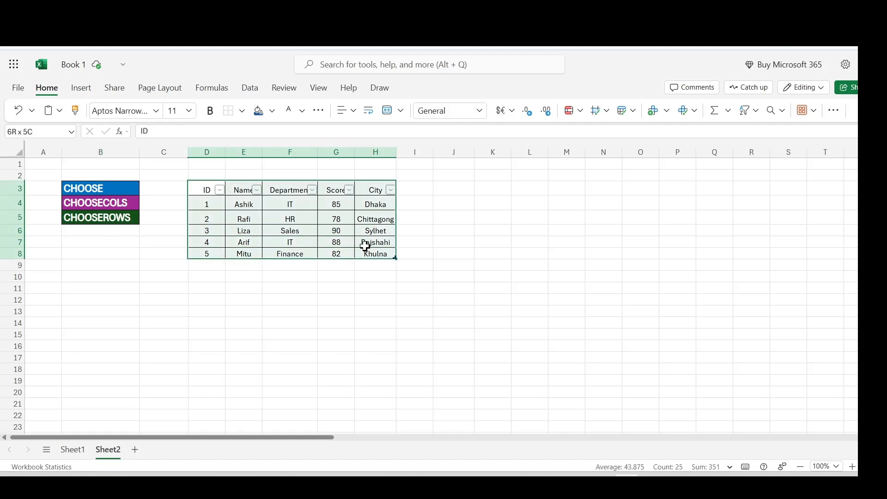
pyautogui.click(555, 290)
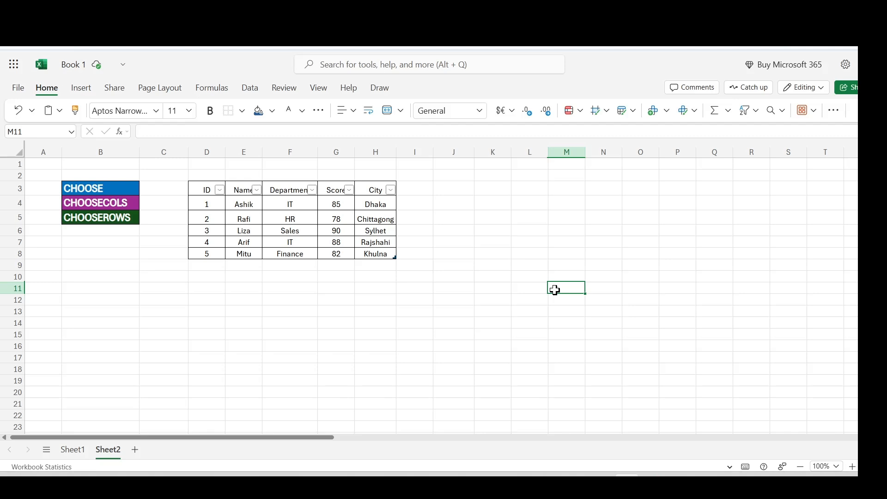
pyautogui.click(279, 285)
pyautogui.moveTo(249, 203); pyautogui.dragTo(252, 252)
pyautogui.moveTo(385, 205); pyautogui.dragTo(386, 253)
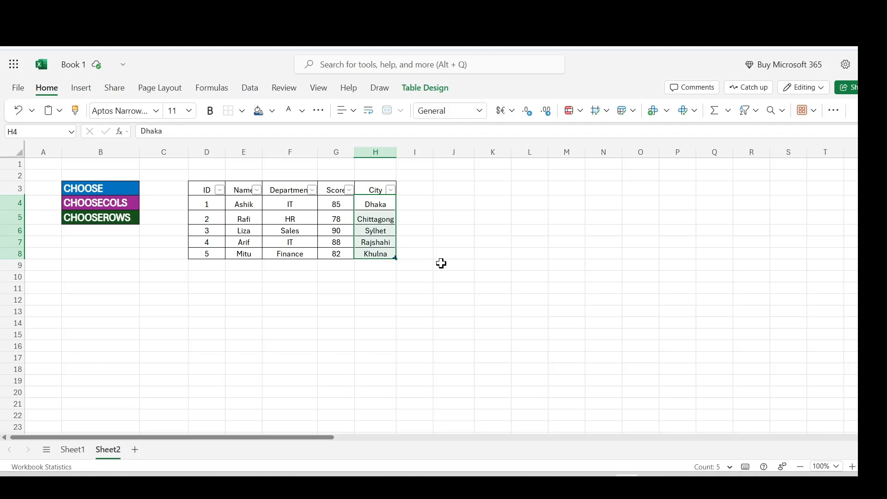
pyautogui.click(253, 312)
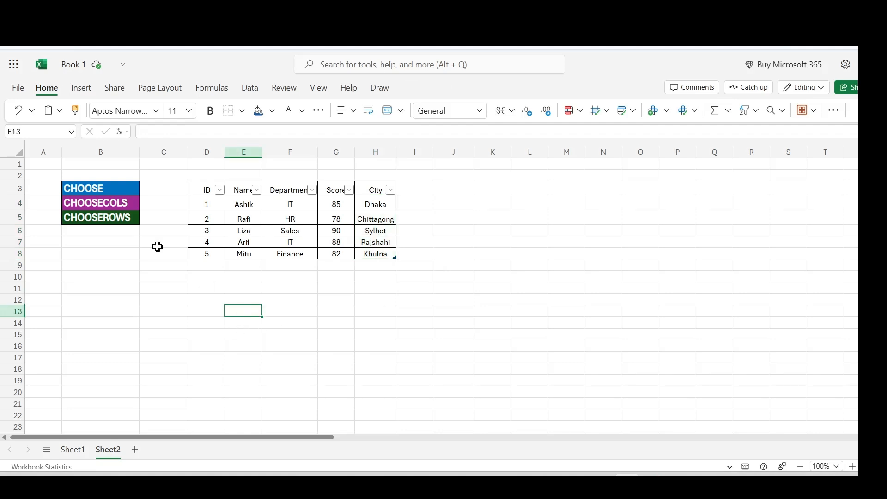
pyautogui.click(127, 217)
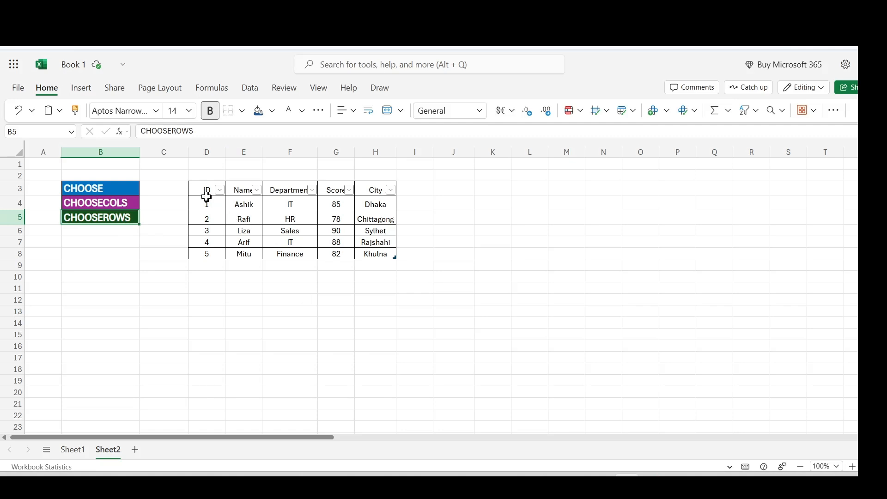
pyautogui.moveTo(194, 187); pyautogui.dragTo(350, 254)
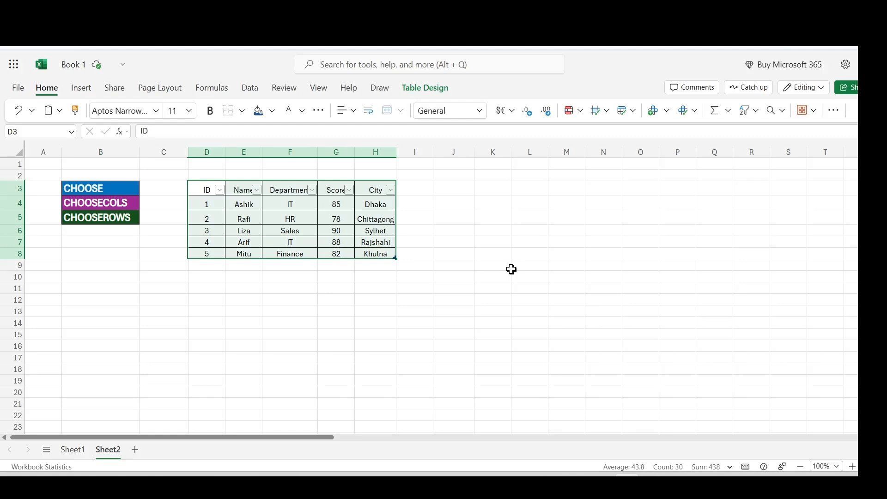
pyautogui.click(511, 270)
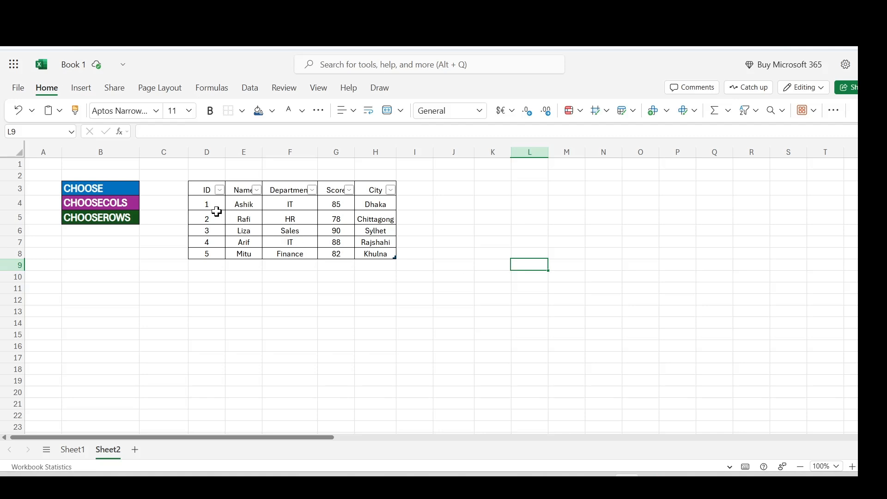
pyautogui.moveTo(202, 204); pyautogui.dragTo(364, 202)
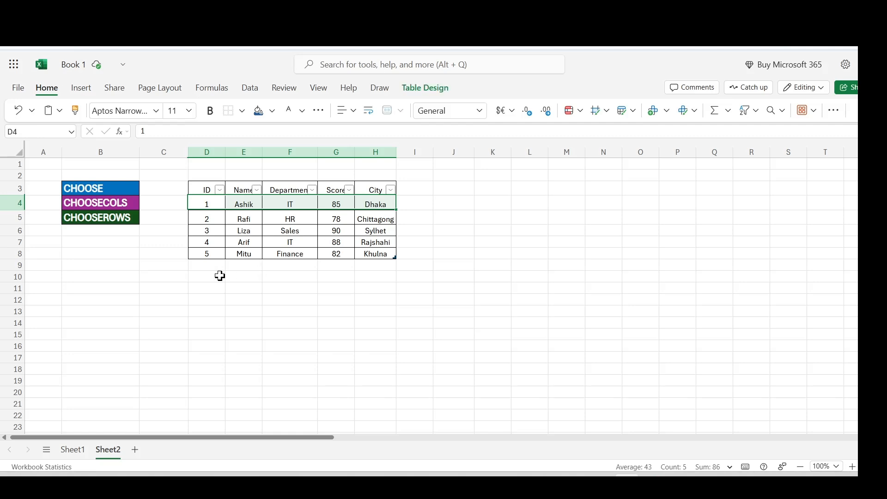
pyautogui.moveTo(202, 244); pyautogui.dragTo(364, 241)
pyautogui.click(488, 276)
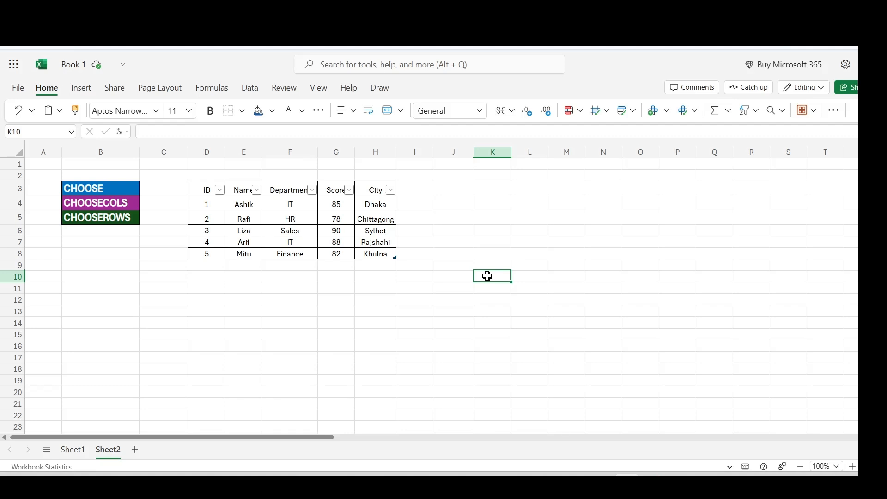
# Enter a CHOOSE formula in D11 with index 4 and the quoted ID 3 values: the employee's name, "Sales", "90" and "Sylhet".
pyautogui.click(210, 287)
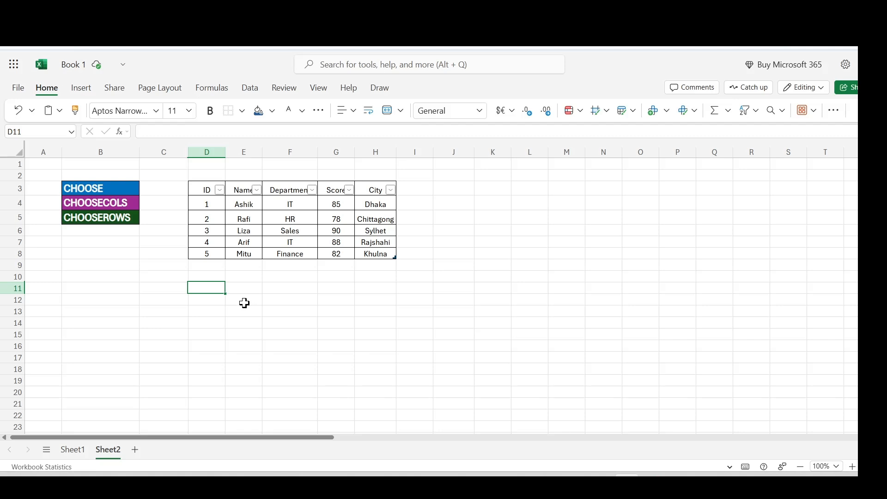
pyautogui.write('=')
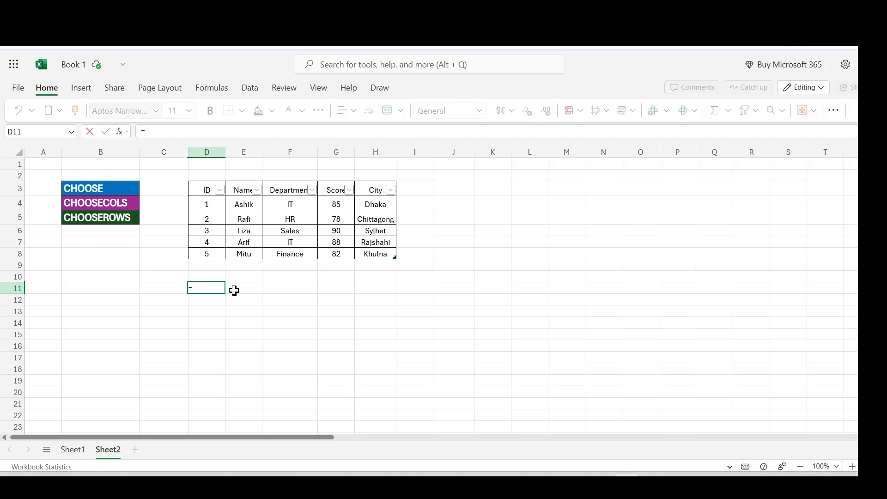
pyautogui.write('cho')
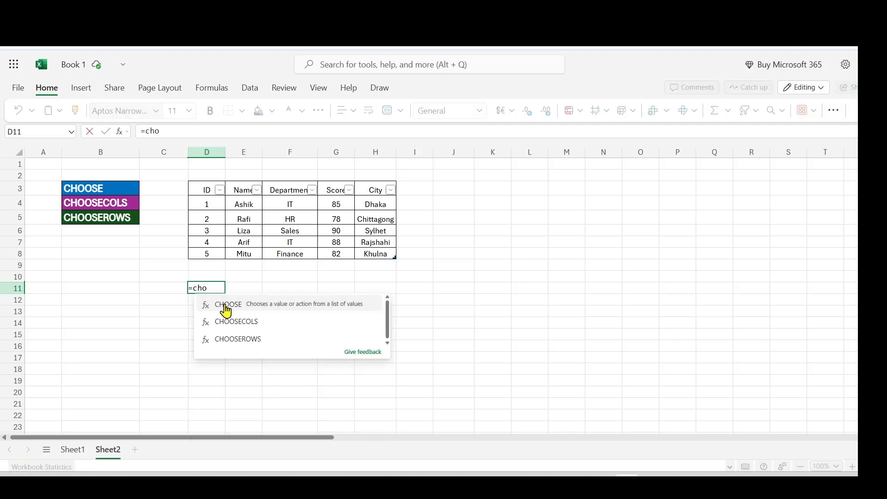
pyautogui.click(230, 313)
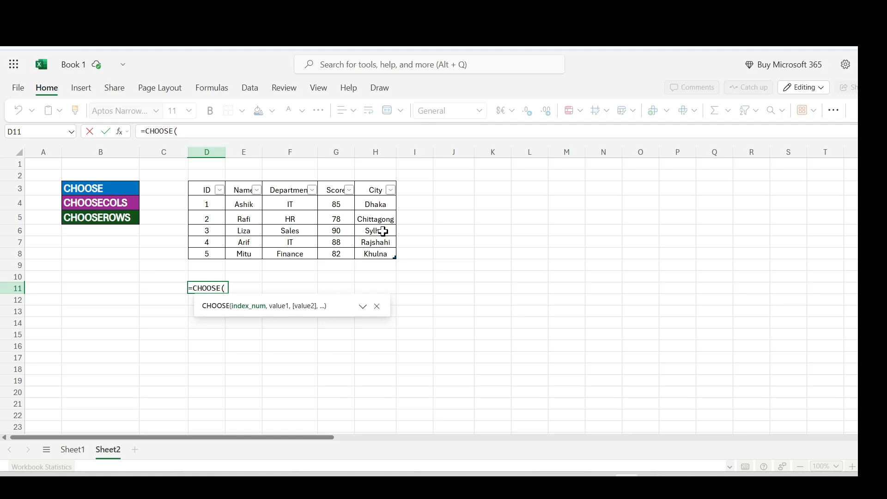
pyautogui.write('4,')
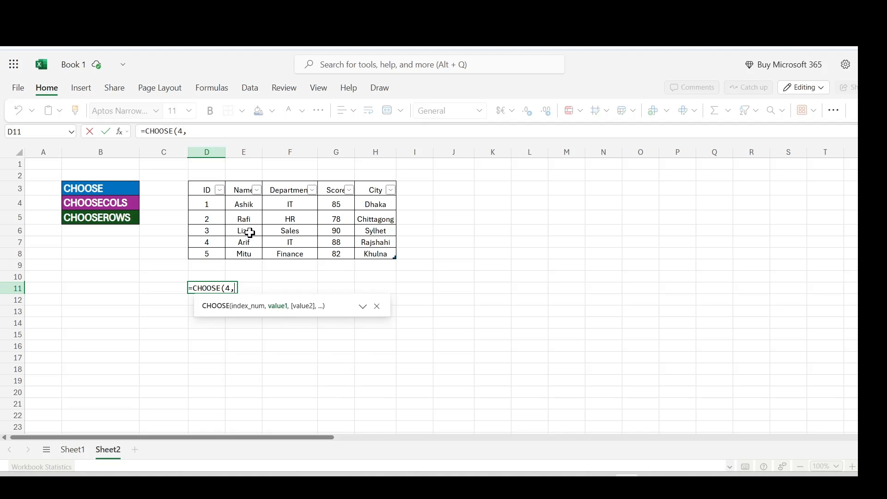
pyautogui.write('"Liza",')
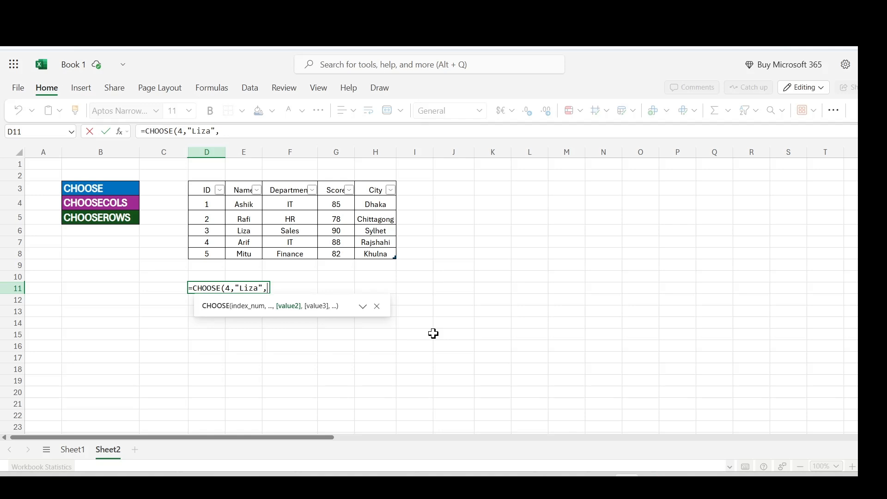
pyautogui.write('"Sales",')
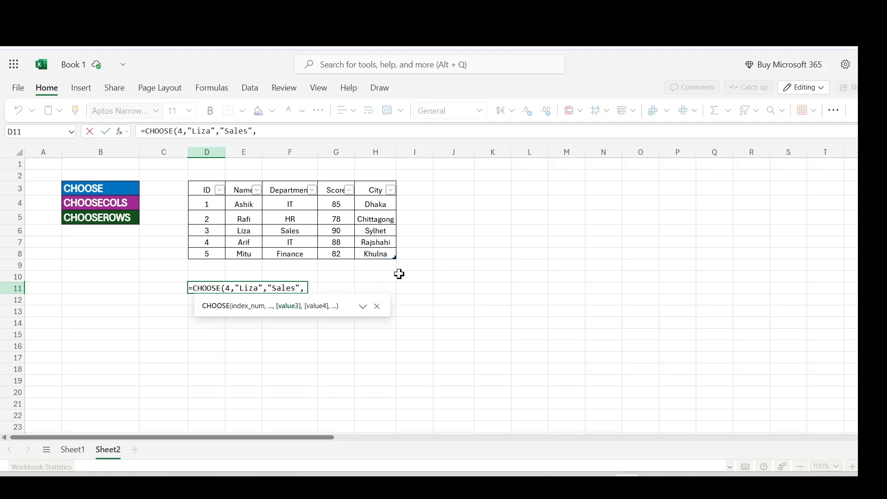
pyautogui.write('"90",')
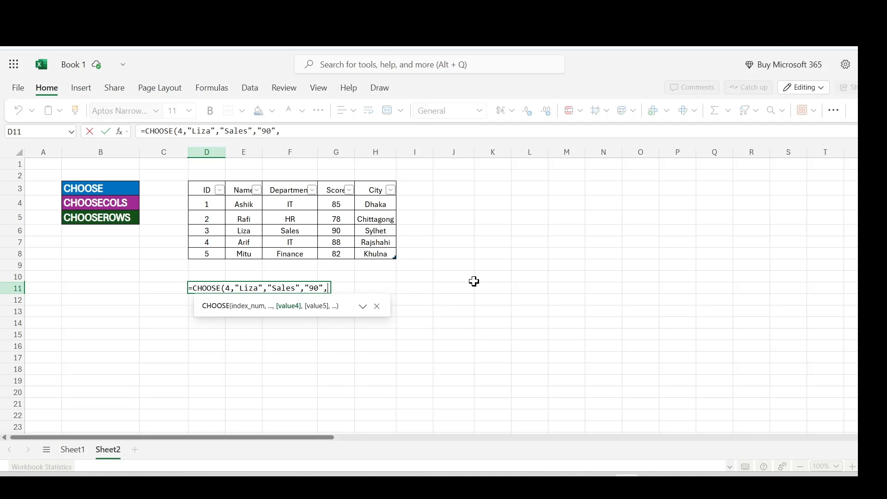
pyautogui.write('"Sy')
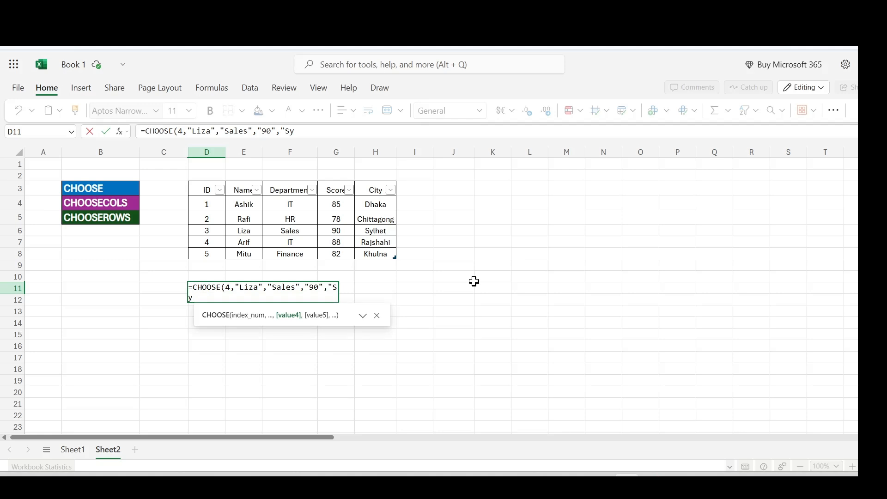
pyautogui.write('l')
pyautogui.write('het')
pyautogui.write(')')
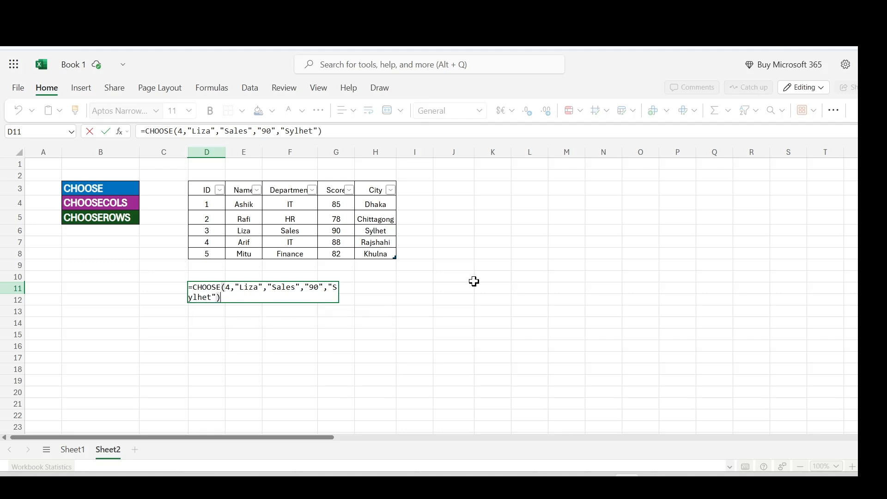
pyautogui.press('Return')
pyautogui.click(470, 279)
pyautogui.click(196, 286)
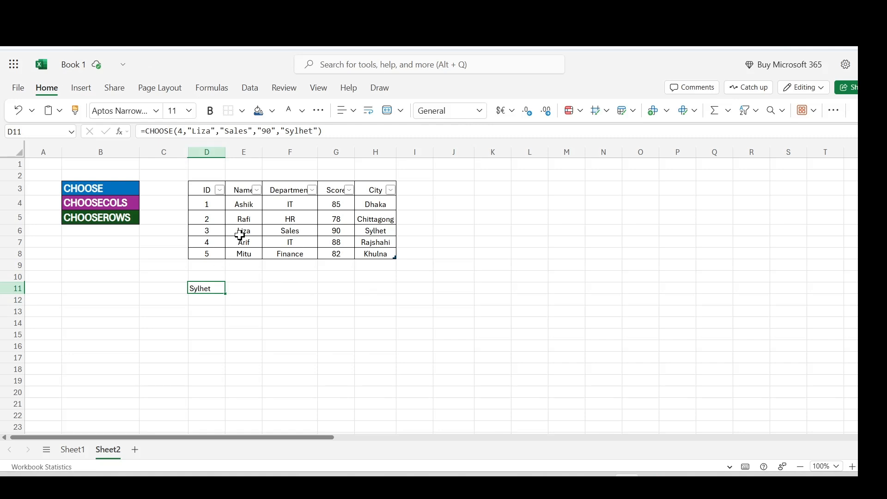
# Change the index number of the CHOOSE formula in D11 to 1.
pyautogui.click(184, 131)
pyautogui.press('BackSpace')
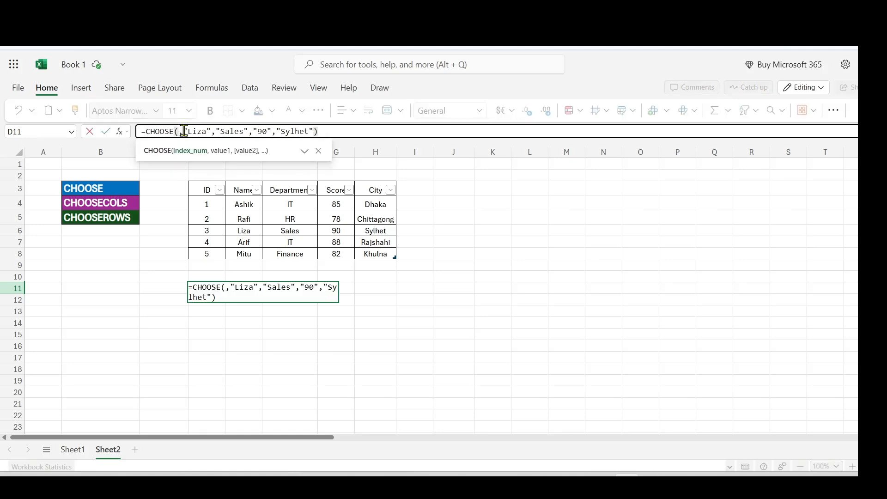
pyautogui.write('1')
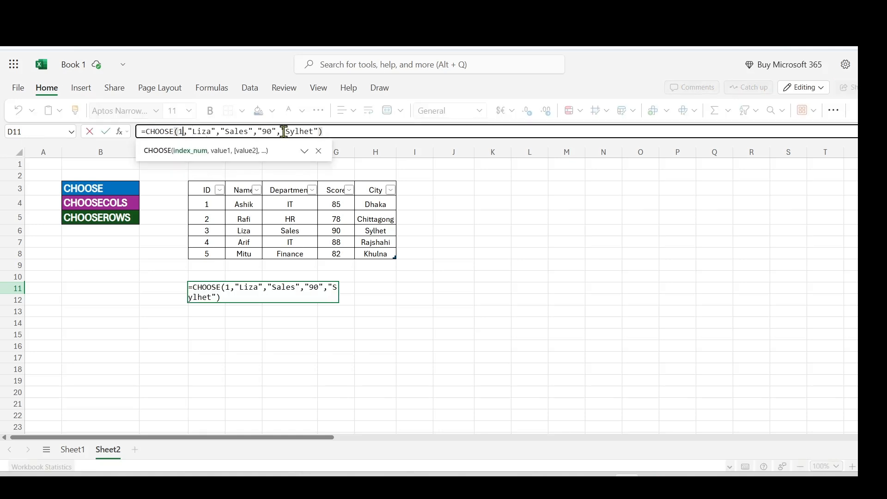
pyautogui.click(358, 131)
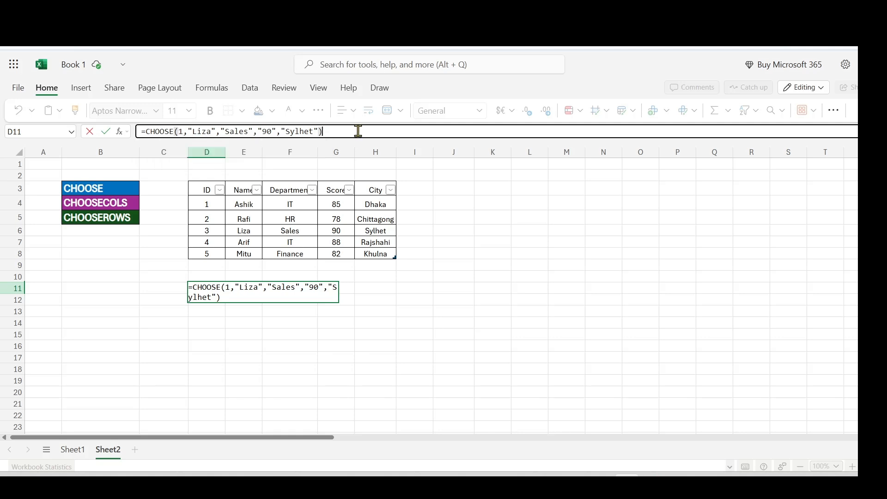
pyautogui.press('Return')
pyautogui.click(335, 320)
pyautogui.click(207, 291)
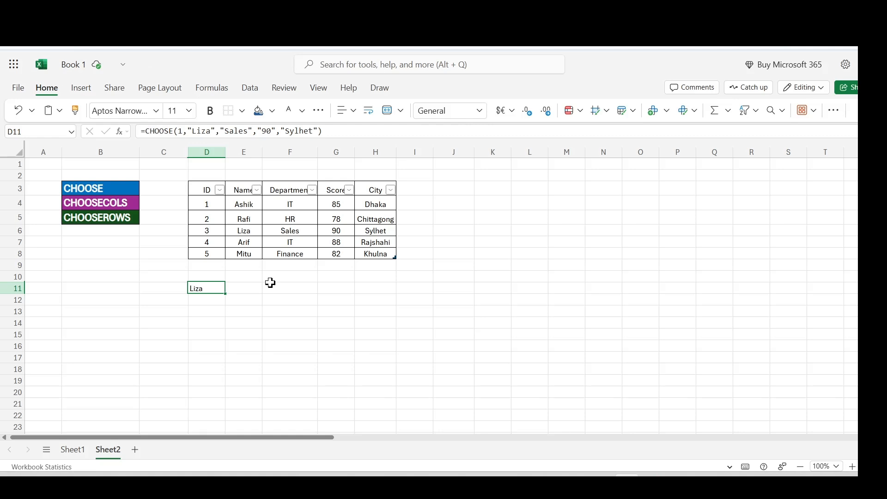
# Compare the formula result in D11 with the ID 3 row's name, department, score and city.
pyautogui.click(249, 232)
pyautogui.moveTo(378, 232); pyautogui.dragTo(378, 231)
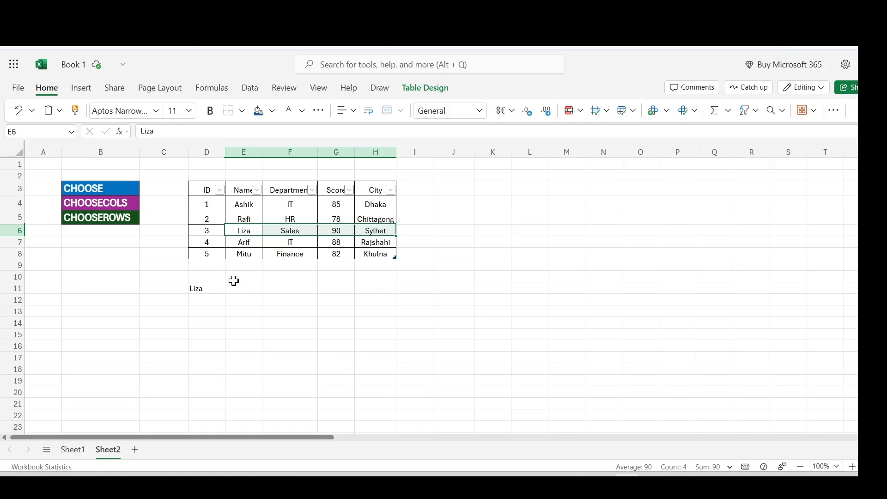
pyautogui.click(209, 289)
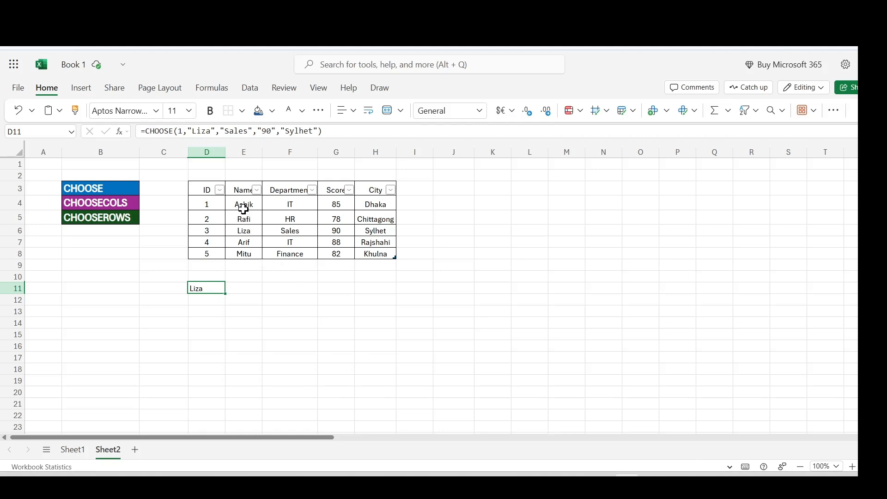
pyautogui.click(478, 254)
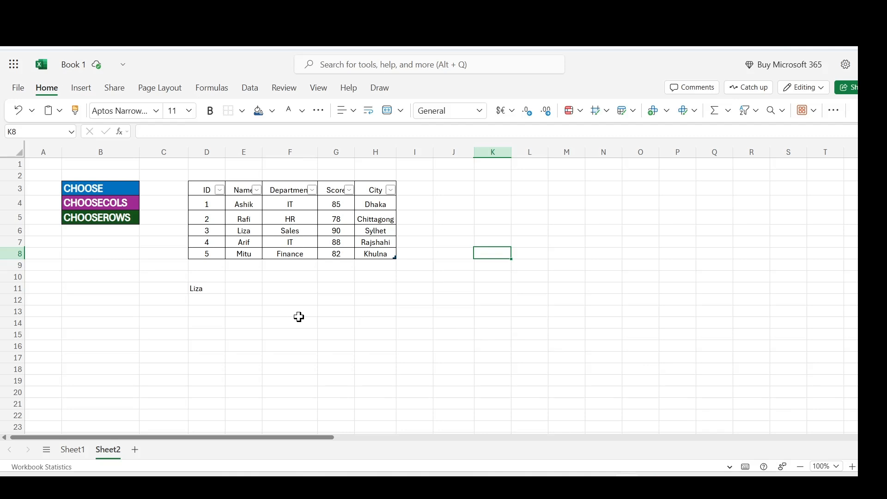
pyautogui.click(327, 308)
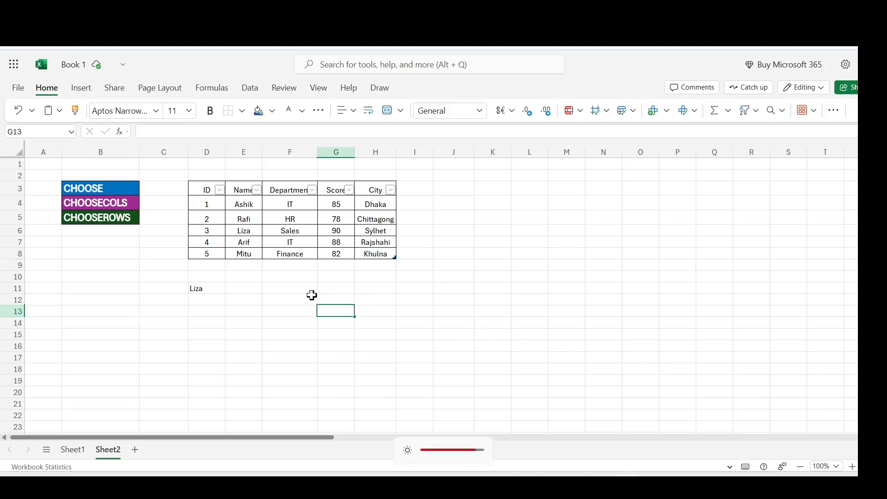
pyautogui.click(211, 220)
# Set the CHOOSE formula's index number in D11 to 3.
pyautogui.click(209, 287)
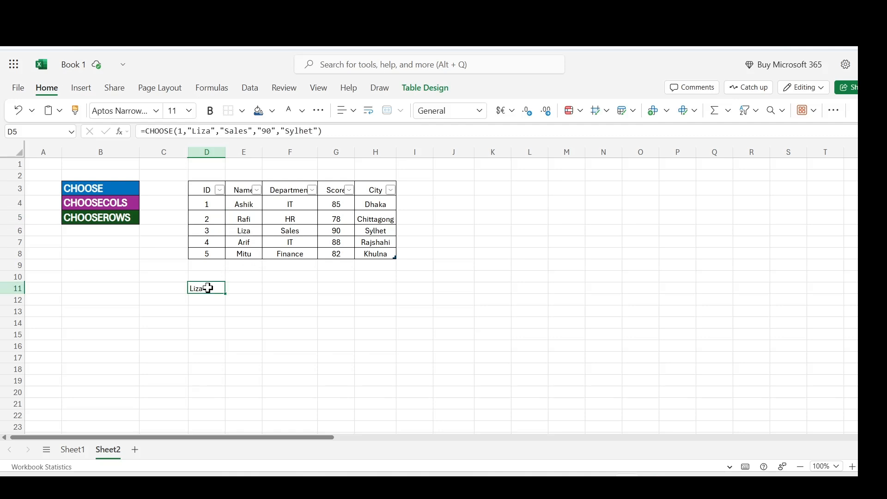
pyautogui.click(180, 131)
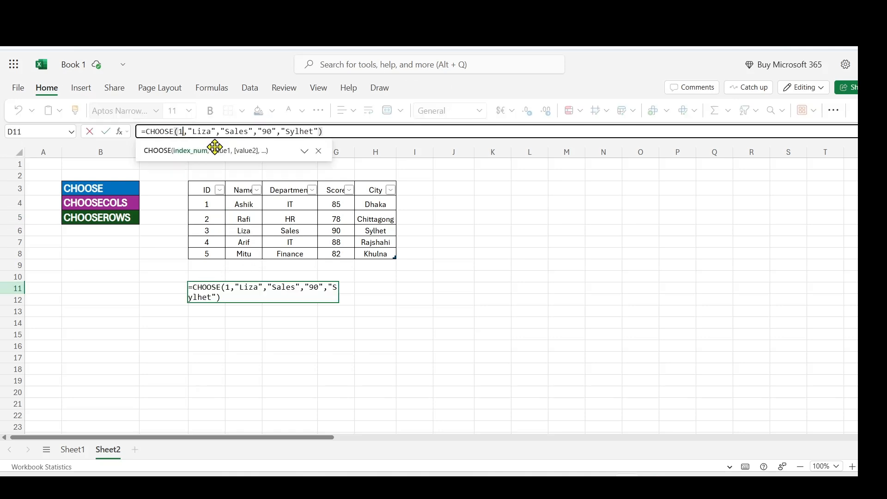
pyautogui.press('BackSpace')
pyautogui.write('3')
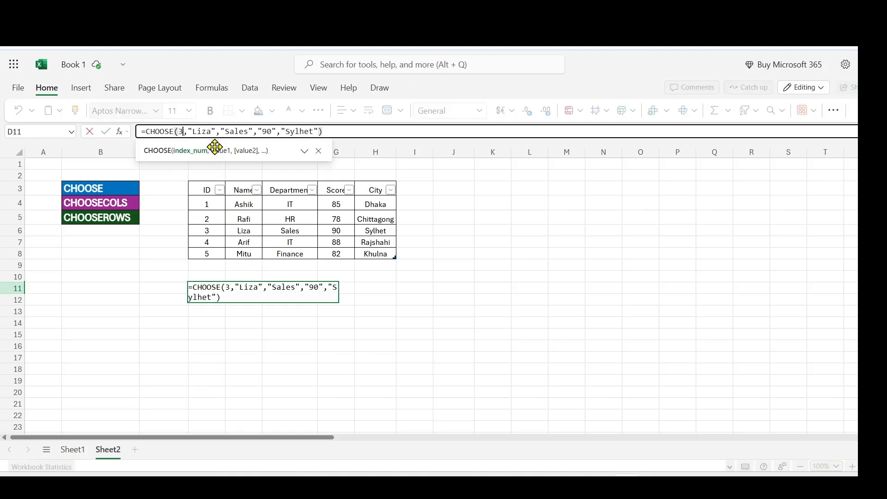
pyautogui.click(339, 131)
pyautogui.press('Return')
pyautogui.click(336, 369)
pyautogui.click(198, 288)
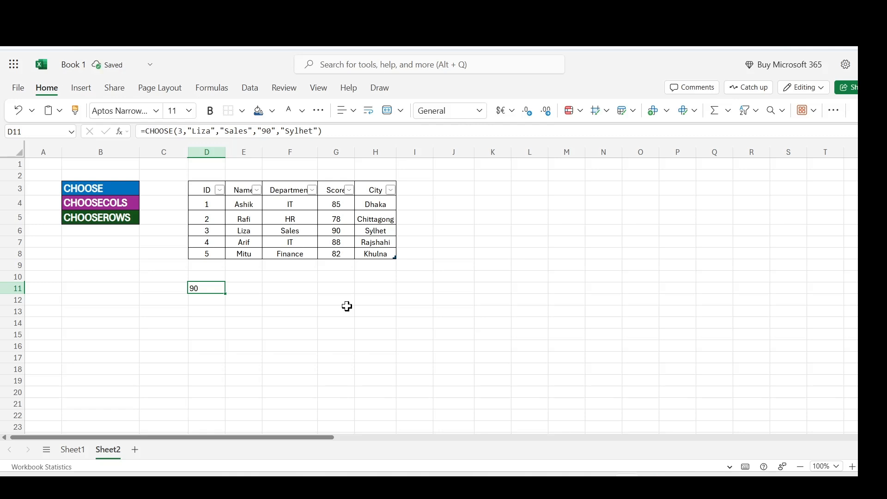
# Clear the CHOOSE formula from D11 and select the CHOOSECOLS label cell.
pyautogui.press('Delete')
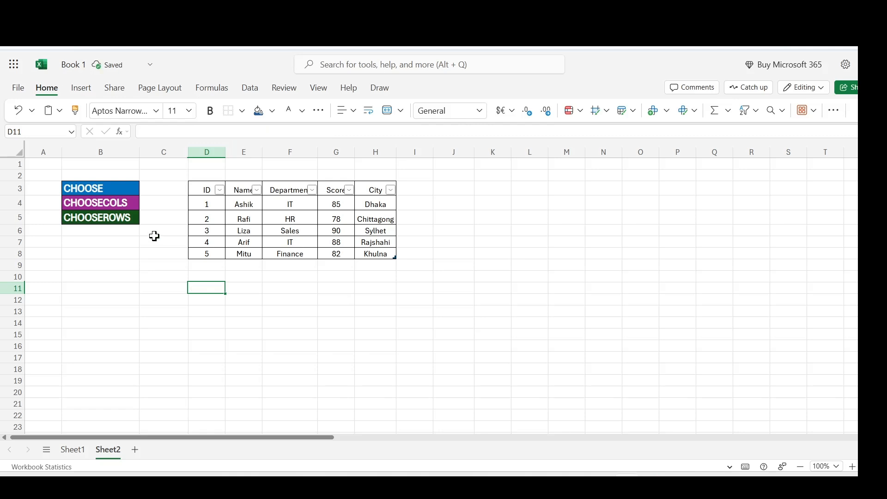
pyautogui.click(119, 206)
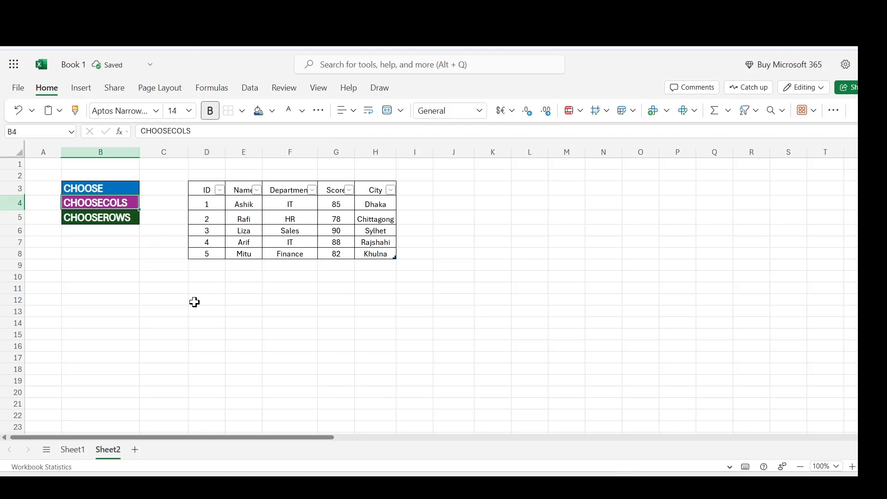
# Enter a CHOOSECOLS formula in D10 that returns columns 2 and 5 of Table3.
pyautogui.click(215, 285)
pyautogui.click(222, 276)
pyautogui.write('=c')
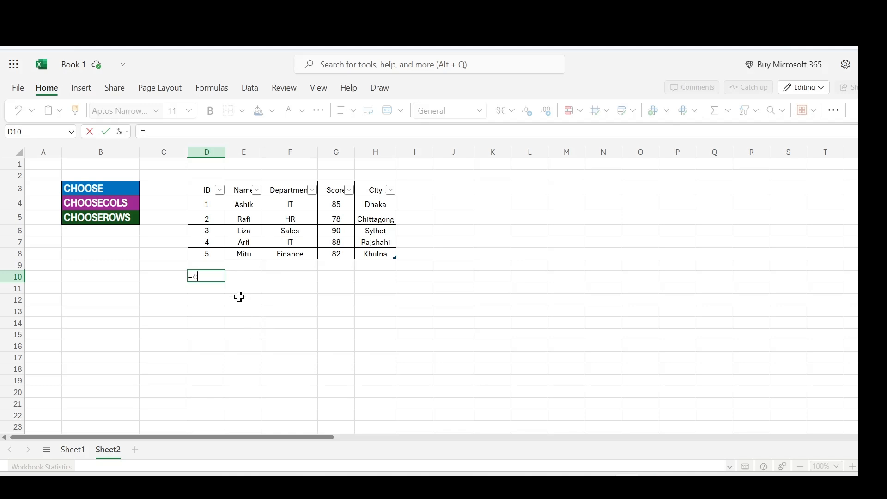
pyautogui.write('ho')
pyautogui.click(246, 316)
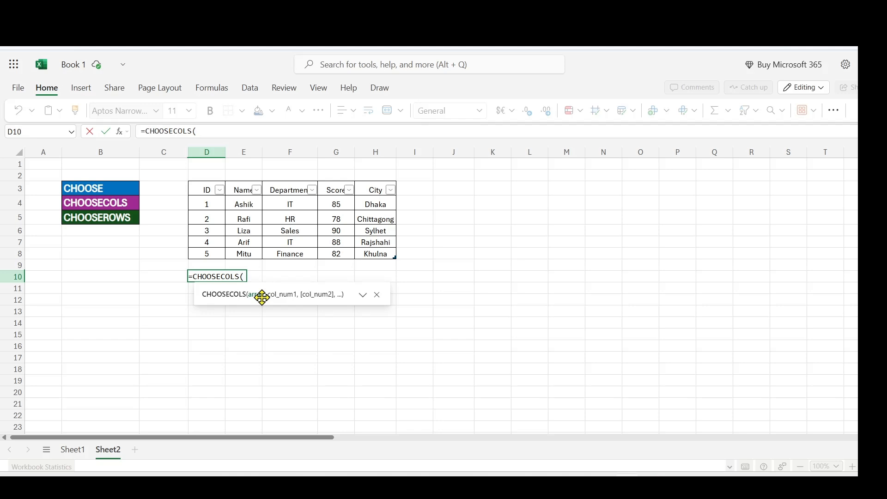
pyautogui.moveTo(205, 204); pyautogui.dragTo(381, 254)
pyautogui.write(',')
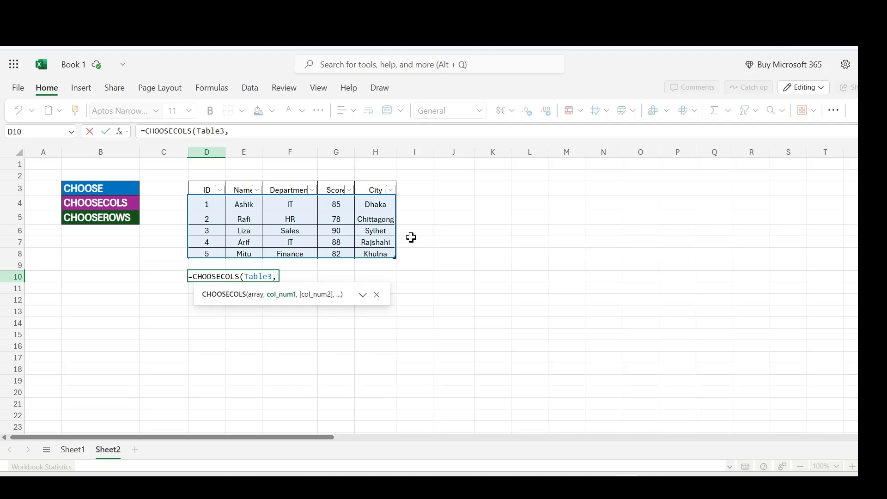
pyautogui.write('2,')
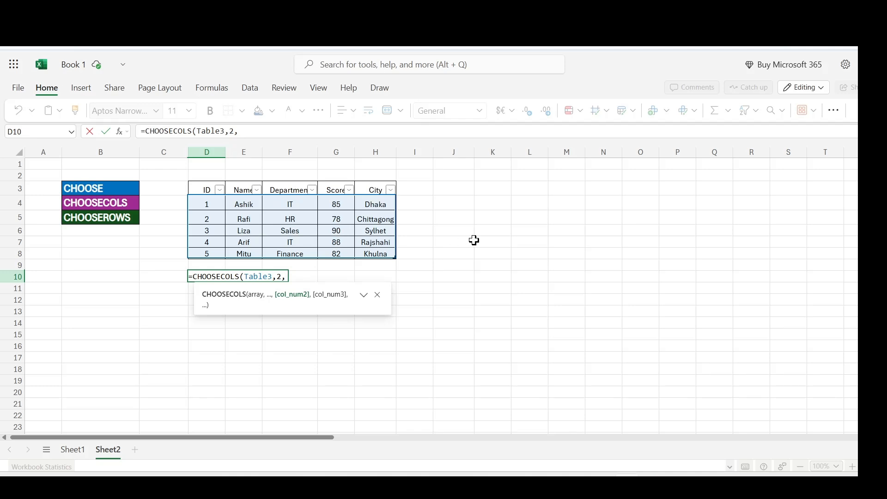
pyautogui.write('5)')
pyautogui.press('Return')
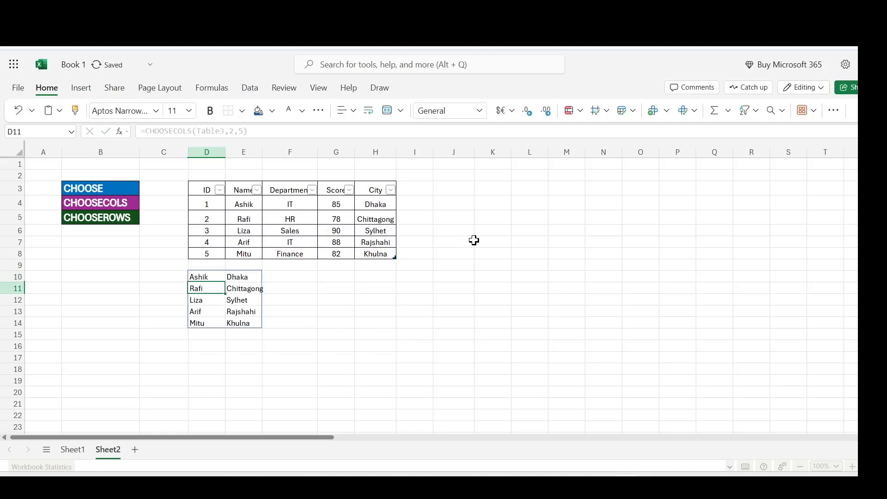
# Compare the names and cities returned from D10 with the Name and City columns of the source table.
pyautogui.click(408, 406)
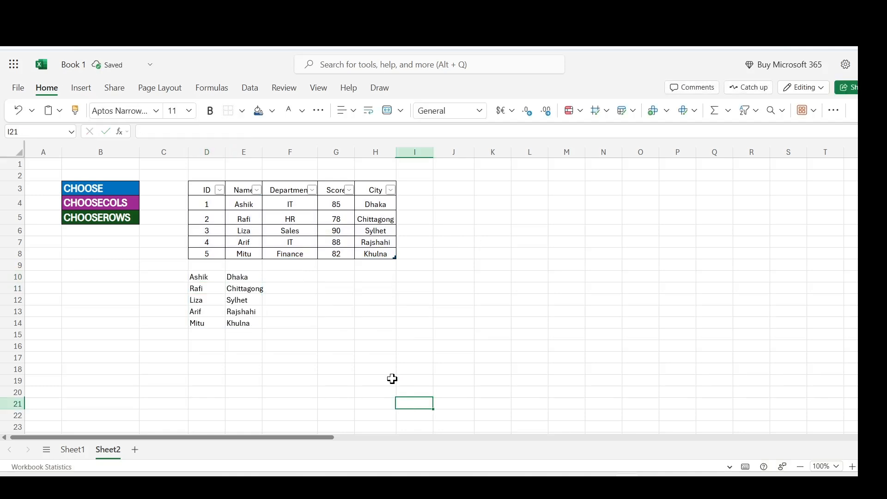
pyautogui.click(201, 279)
pyautogui.click(327, 300)
pyautogui.click(236, 274)
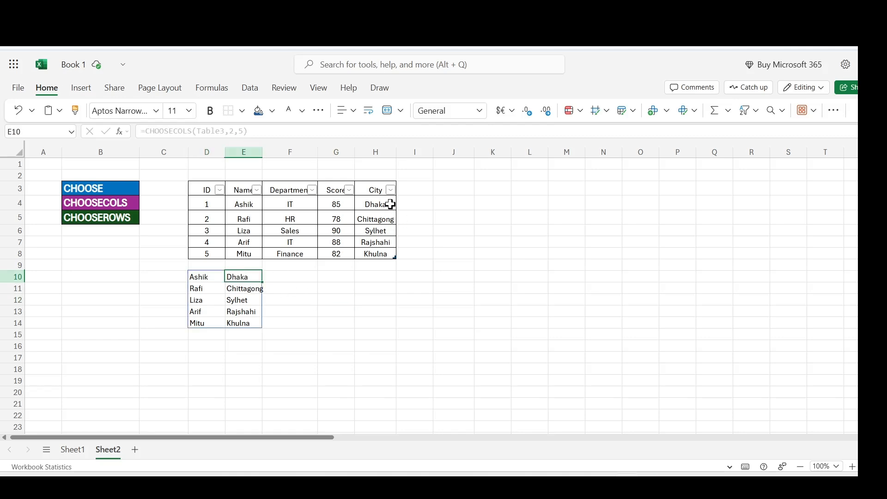
pyautogui.click(415, 324)
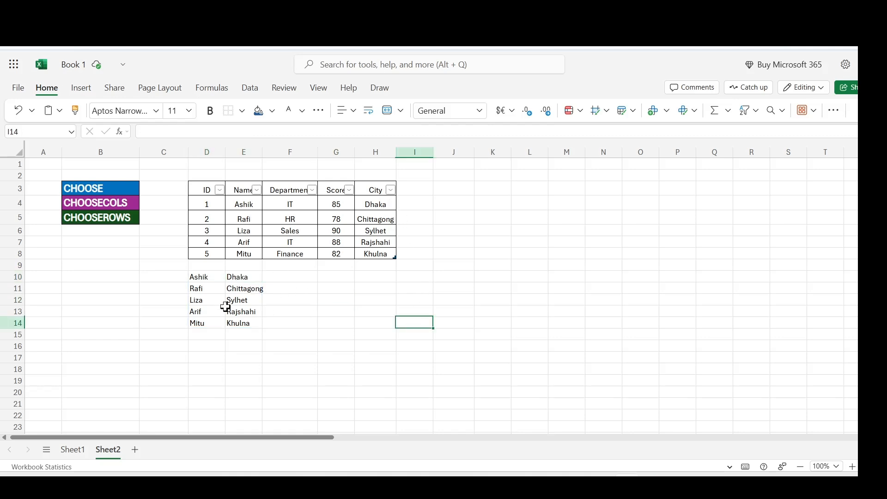
pyautogui.click(385, 231)
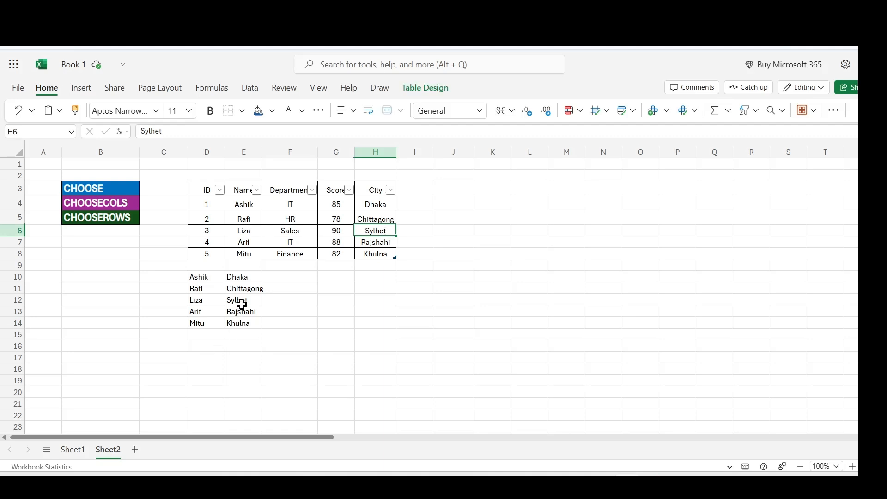
pyautogui.click(383, 245)
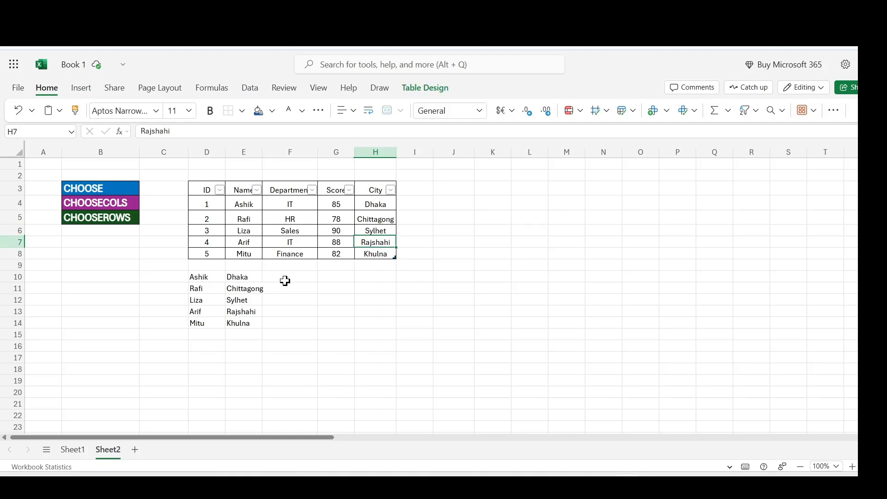
pyautogui.click(412, 323)
# Replace the employee name in E5 with a different name and check the matching entry in the CHOOSECOLS result.
pyautogui.click(250, 219)
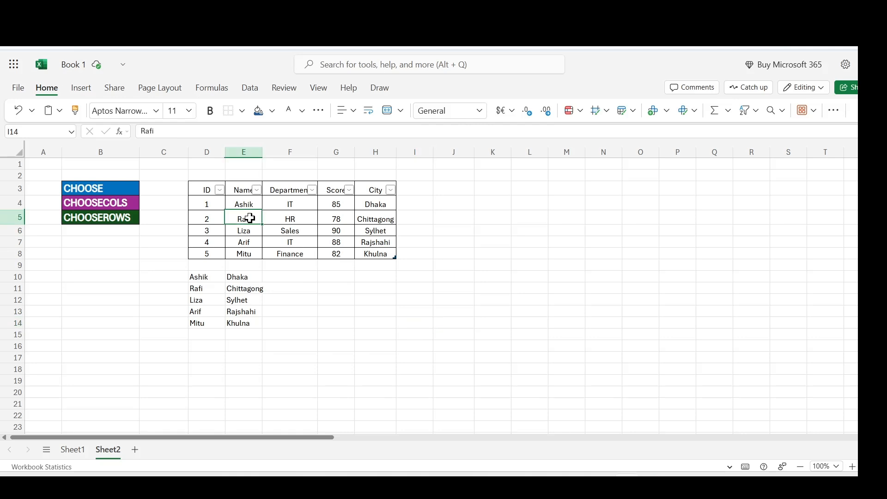
pyautogui.write('Monn')
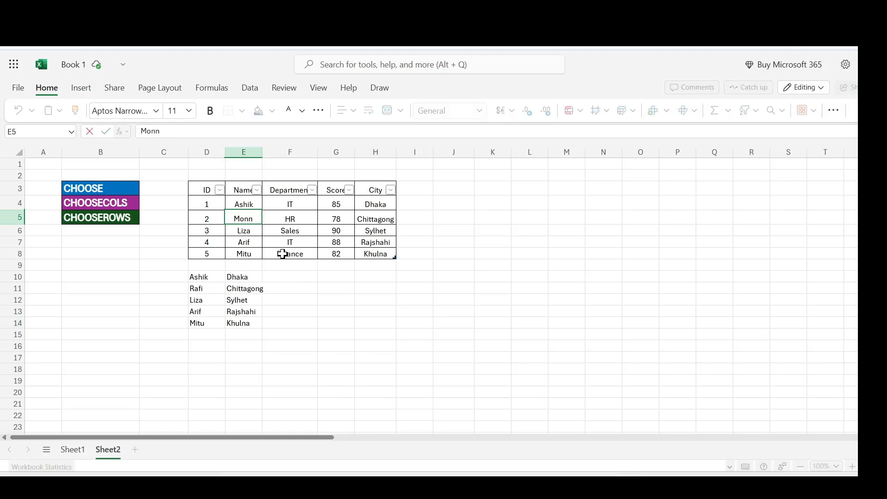
pyautogui.moveTo(473, 307); pyautogui.dragTo(492, 301)
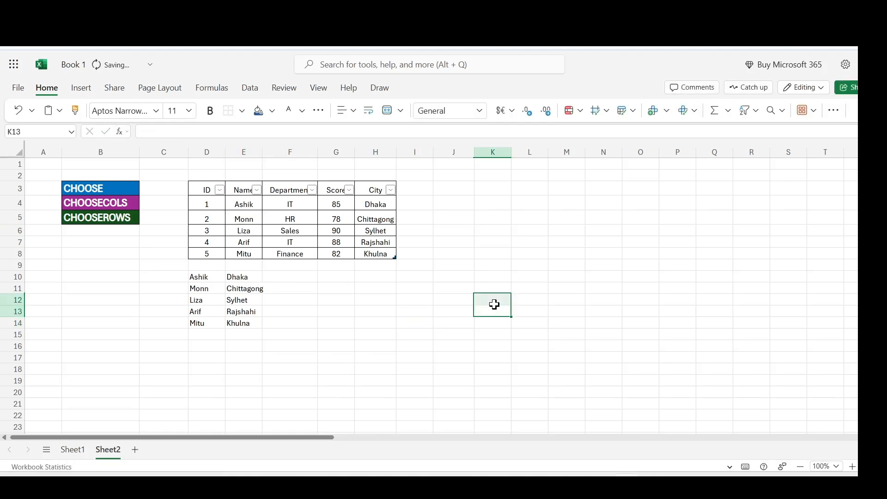
pyautogui.click(205, 293)
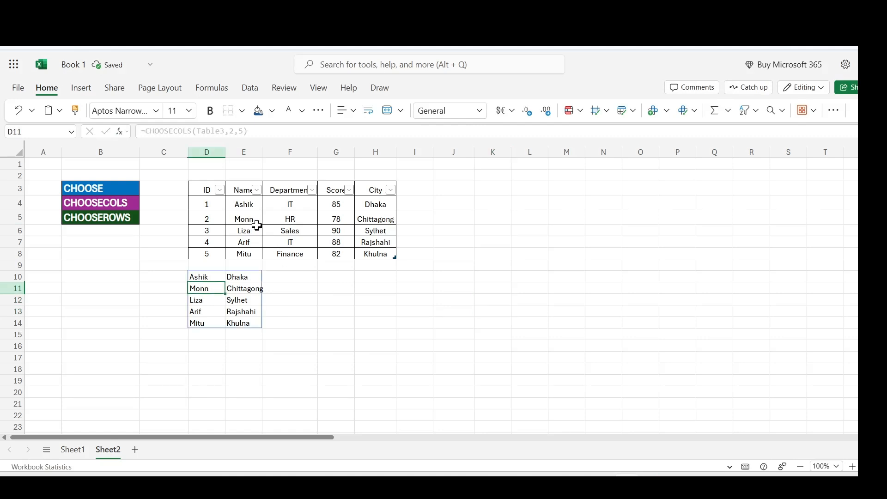
pyautogui.click(371, 322)
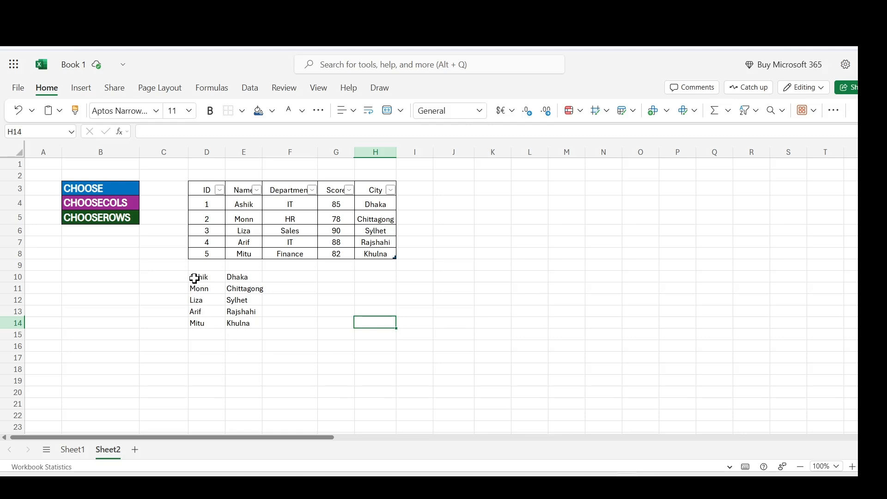
# Clear the CHOOSECOLS result from D10:E14 and select D10.
pyautogui.moveTo(193, 278); pyautogui.dragTo(255, 318)
pyautogui.press('Delete')
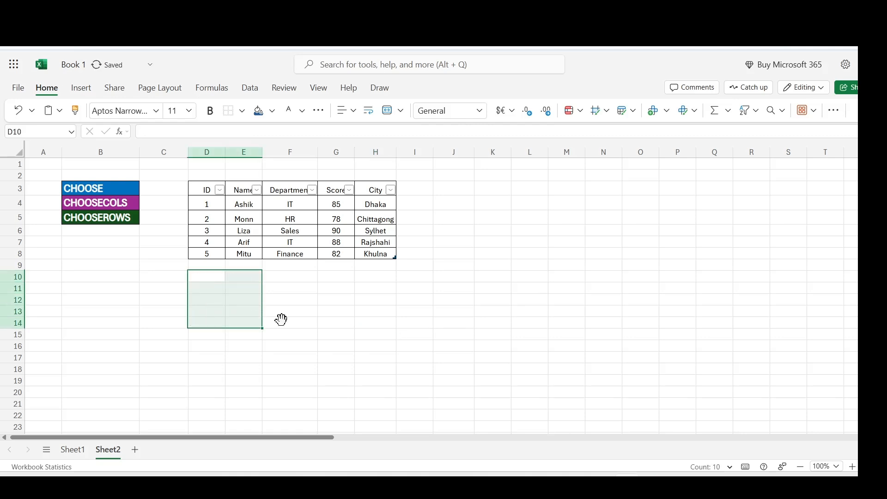
pyautogui.click(215, 275)
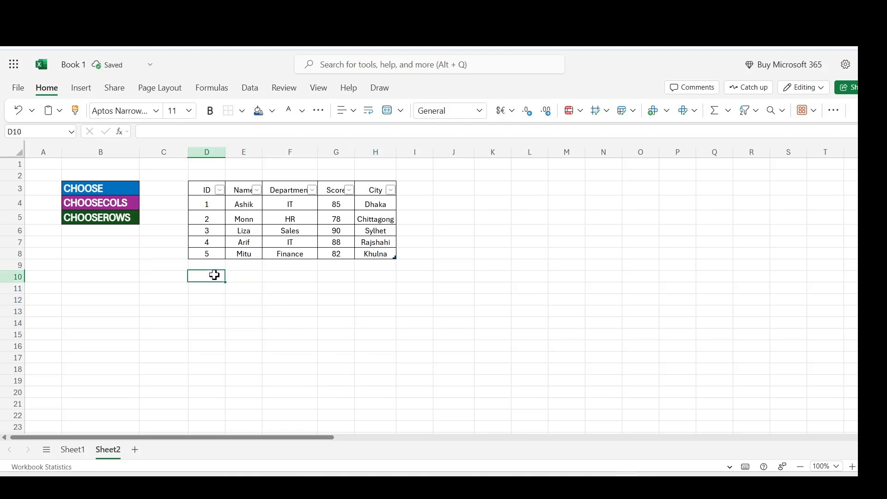
# Begin a CHOOSEROWS formula in D10 with Table3 as its array.
pyautogui.write('=cho')
pyautogui.doubleClick(242, 329)
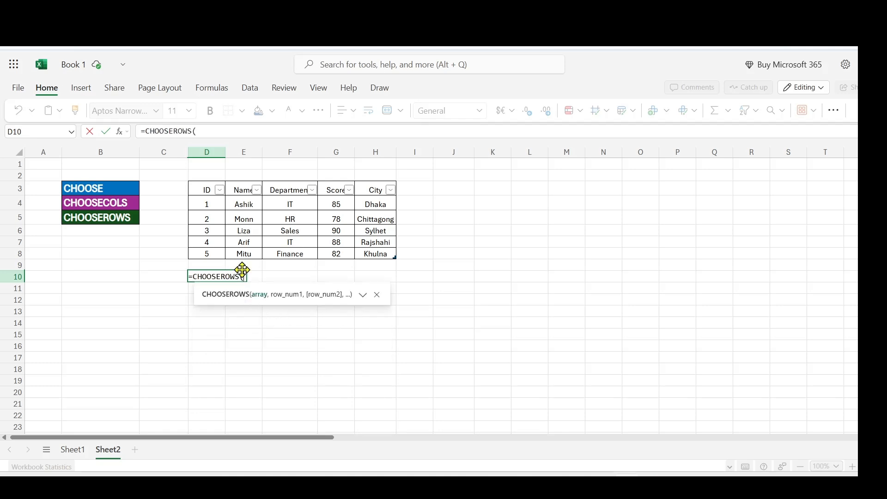
pyautogui.moveTo(206, 203); pyautogui.dragTo(370, 254)
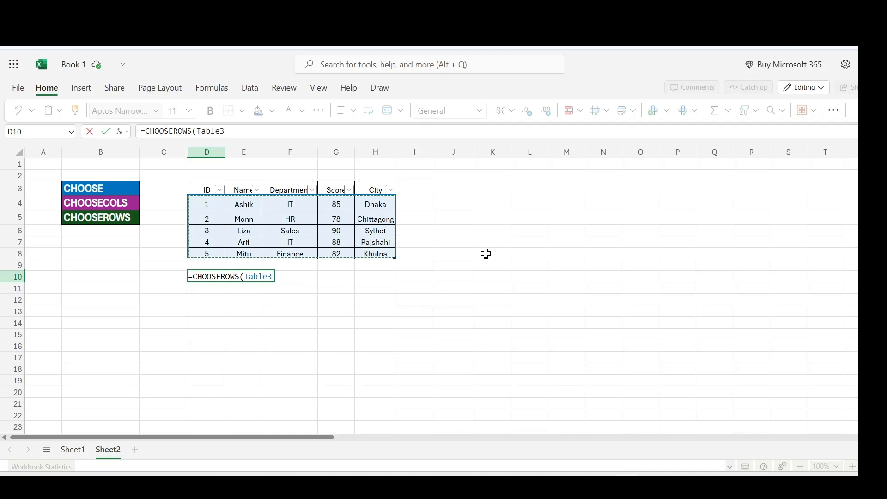
pyautogui.write(',')
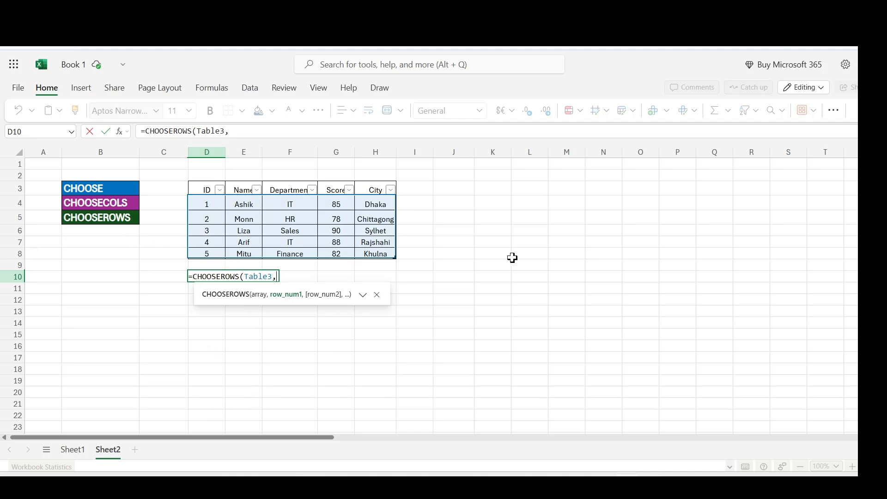
pyautogui.moveTo(51, 358); pyautogui.dragTo(452, 356)
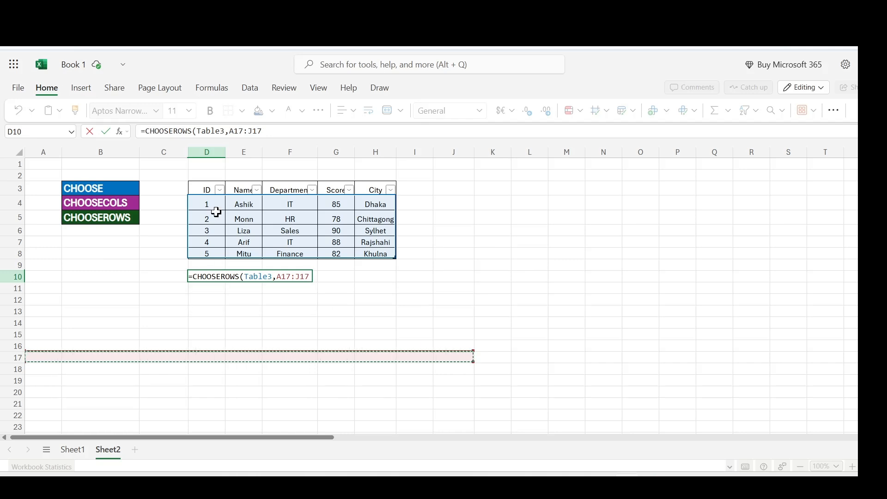
pyautogui.click(284, 130)
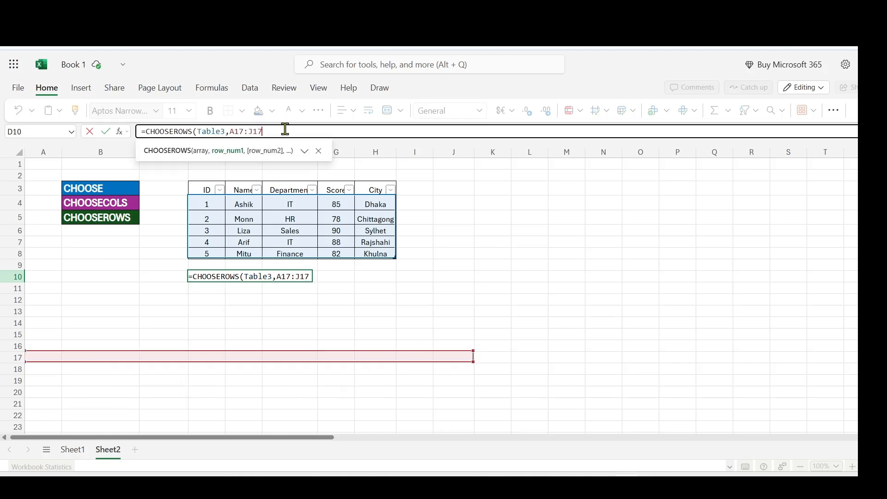
pyautogui.press('BackSpace')
pyautogui.press('BackSpace')
pyautogui.press('BackSpace')
pyautogui.press('BackSpace')
pyautogui.press('BackSpace')
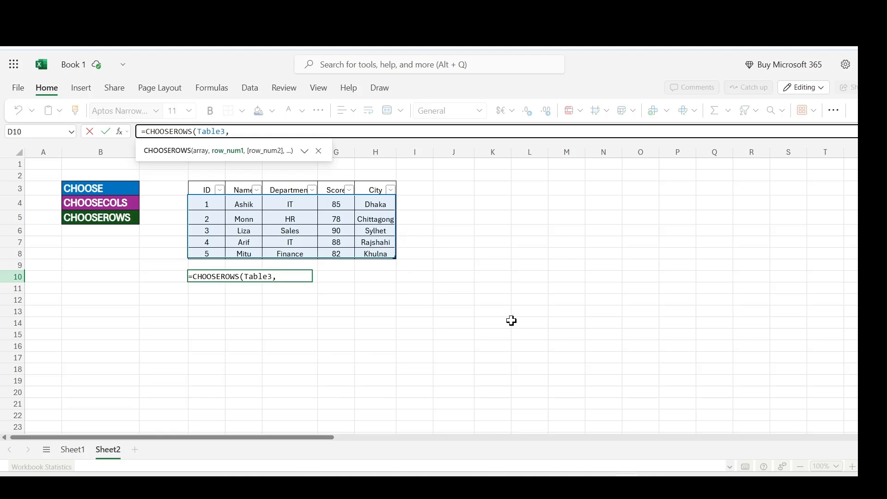
# Complete the CHOOSEROWS formula in D10 with row numbers 3 and 5.
pyautogui.write('3,')
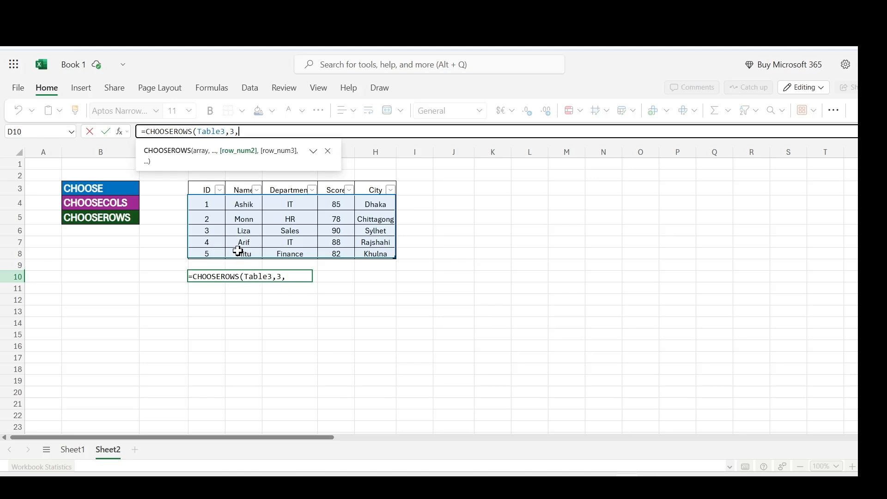
pyautogui.write('5)')
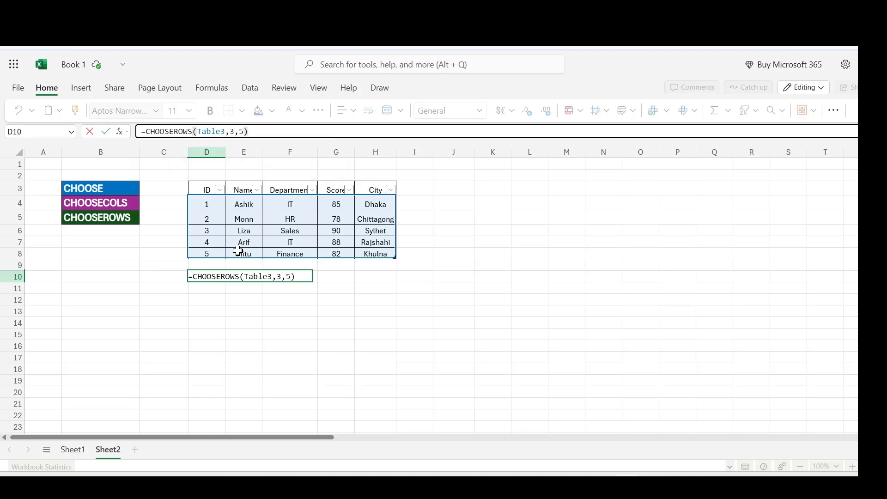
pyautogui.press('Return')
pyautogui.click(268, 370)
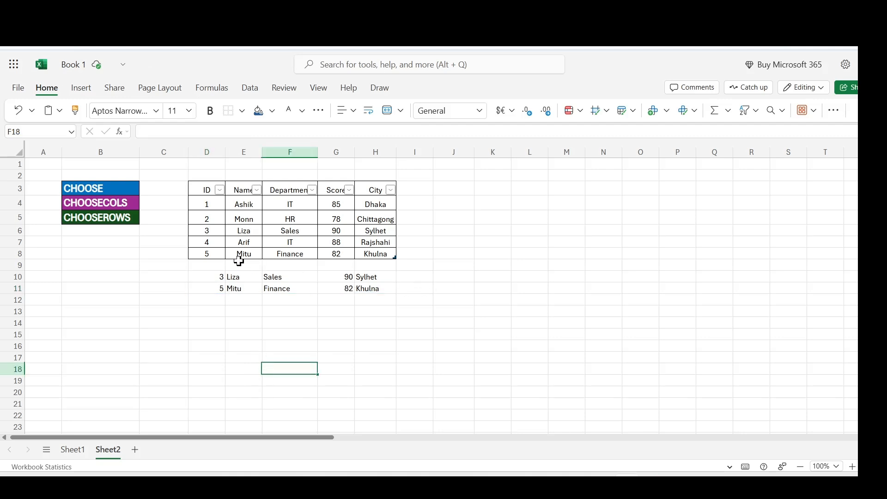
# Clear the CHOOSEROWS result from D10:H11 and select D10.
pyautogui.moveTo(203, 277); pyautogui.dragTo(362, 289)
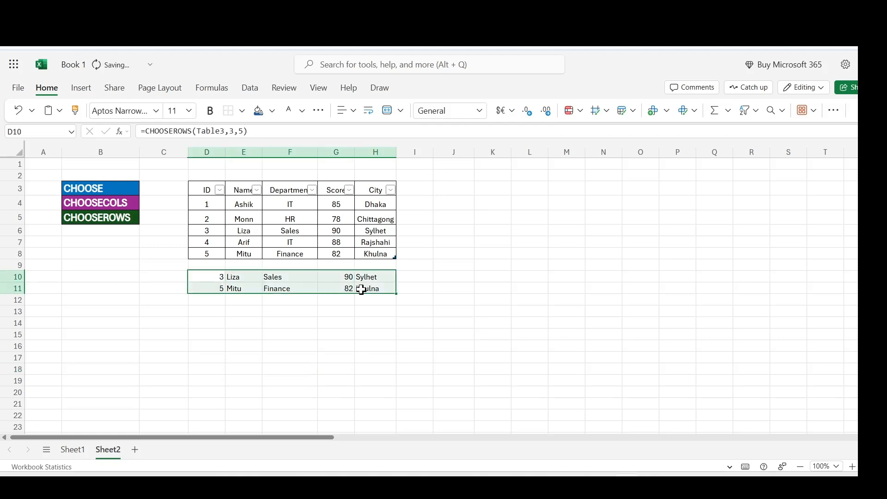
pyautogui.press('Delete')
pyautogui.click(409, 308)
pyautogui.click(216, 279)
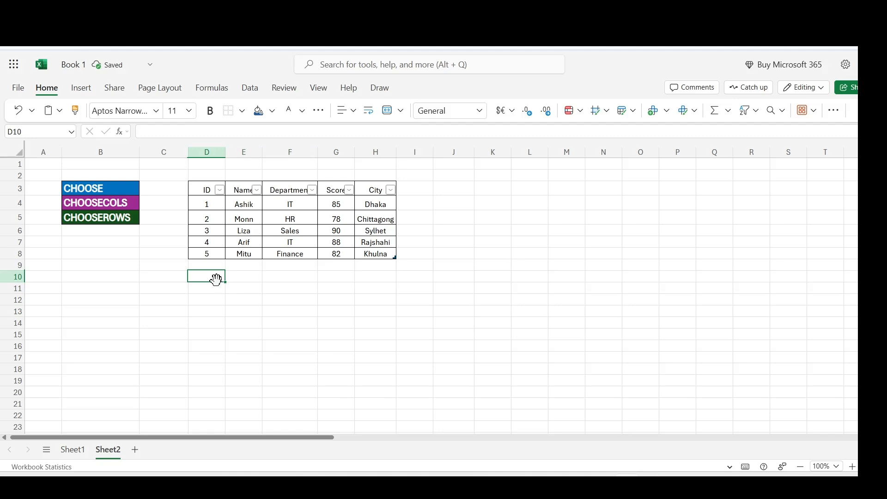
# Enter a CHOOSEROWS formula in D10 that returns the last row of Table3 using row number -1, and review the result.
pyautogui.write('=cho')
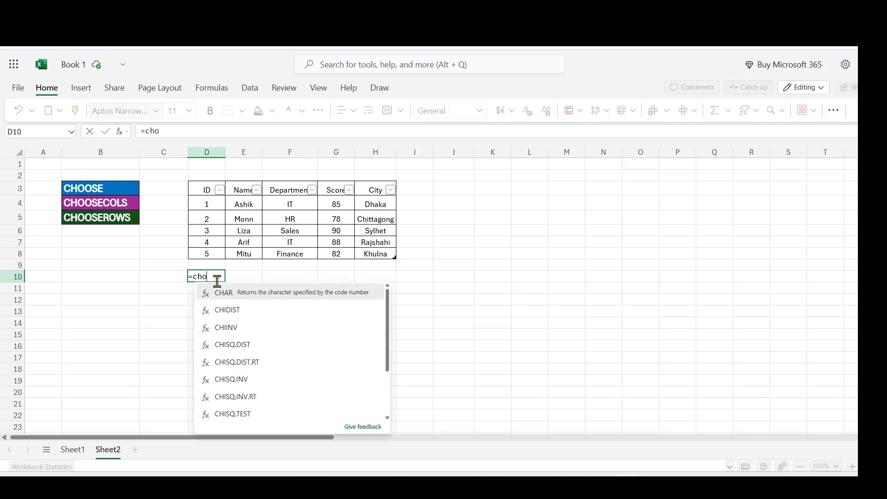
pyautogui.click(251, 329)
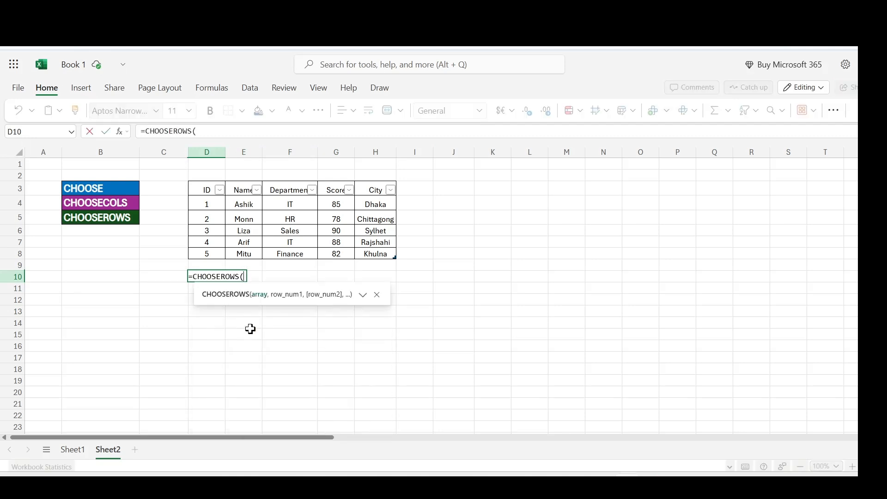
pyautogui.moveTo(206, 204); pyautogui.dragTo(385, 255)
pyautogui.write(',')
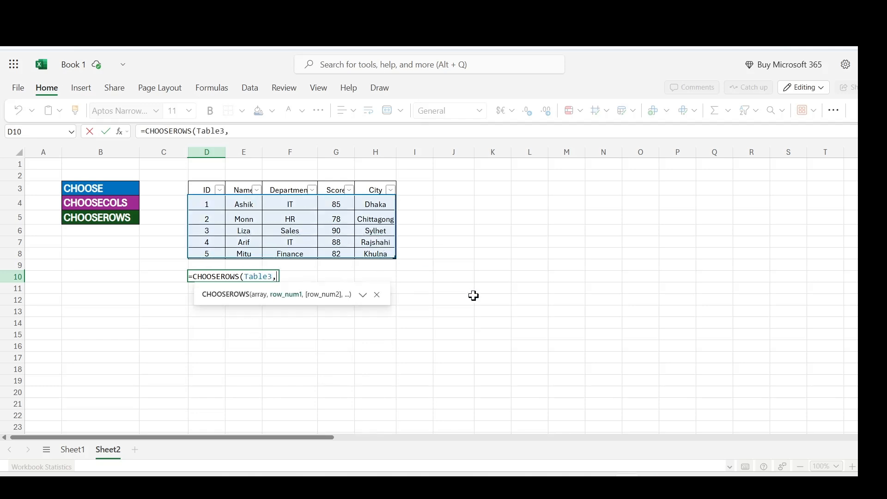
pyautogui.write('-1')
pyautogui.write(')')
pyautogui.press('Return')
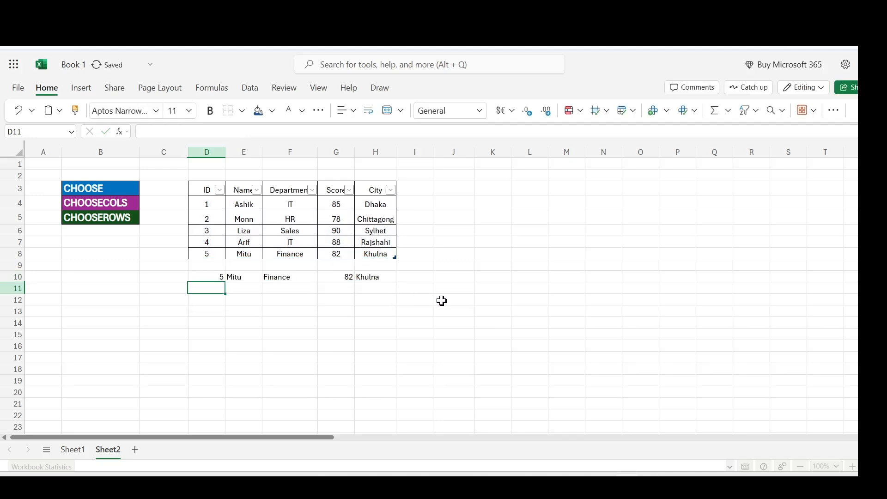
pyautogui.click(414, 319)
pyautogui.moveTo(204, 278); pyautogui.dragTo(353, 277)
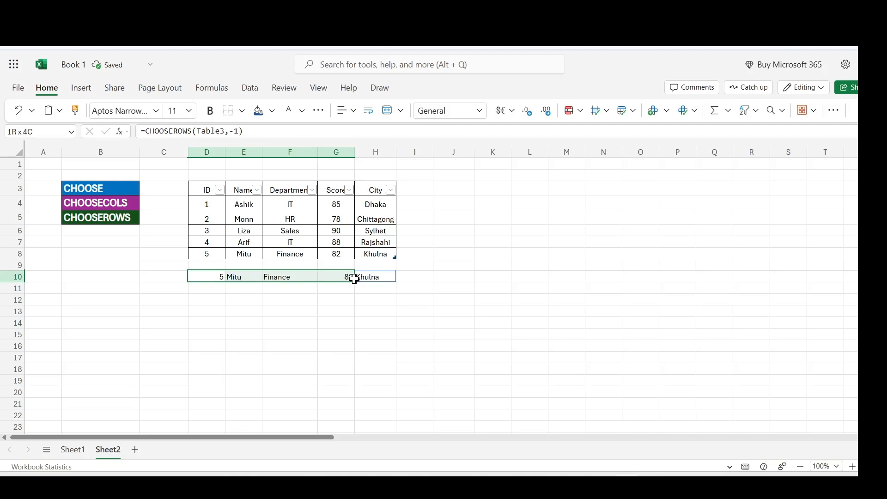
pyautogui.click(512, 325)
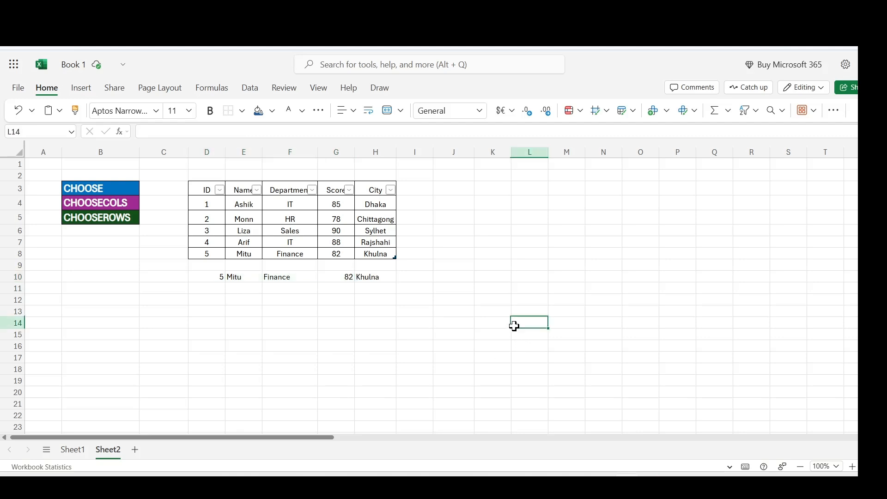